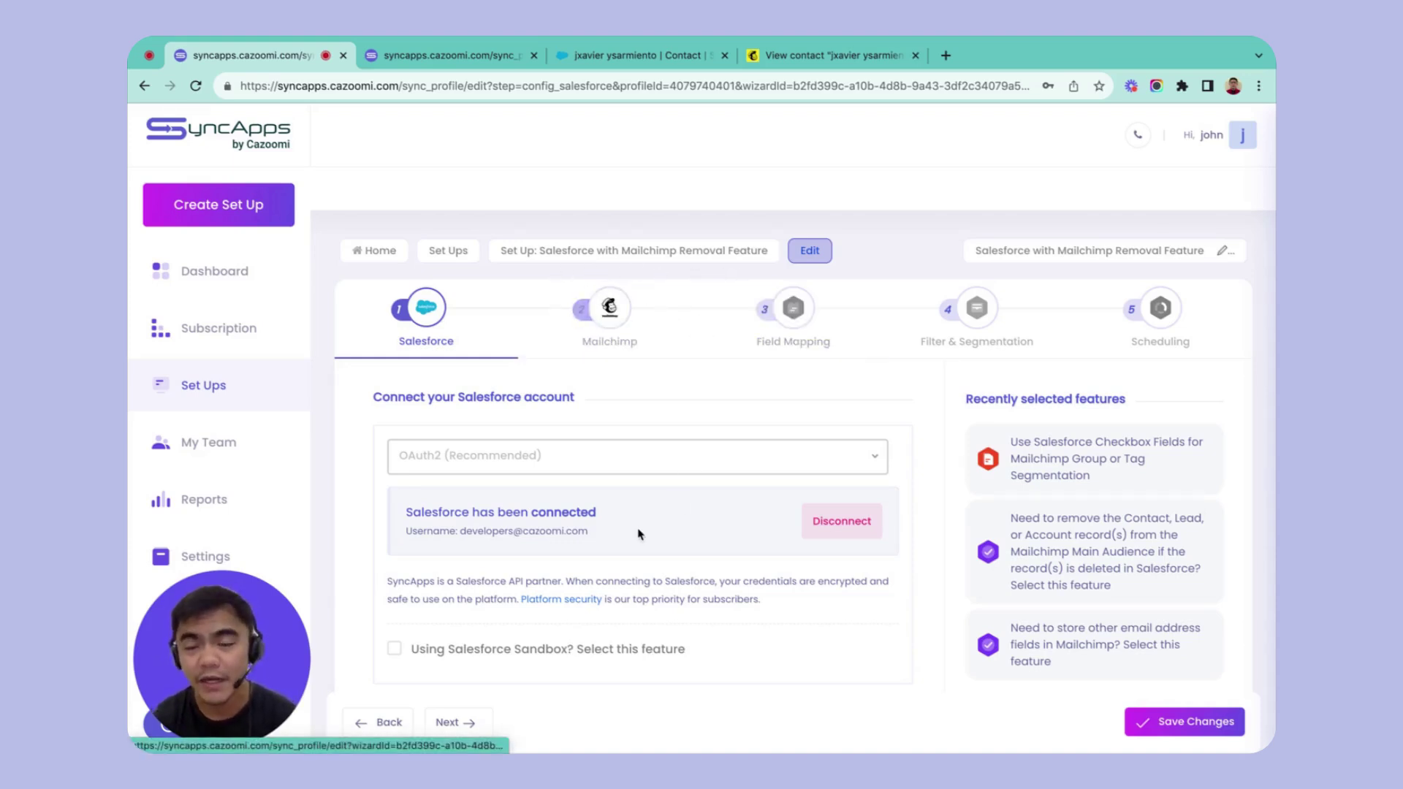
scroll(638, 534, "down", 2)
scroll(640, 534, "down", 3)
scroll(640, 534, "down", 1)
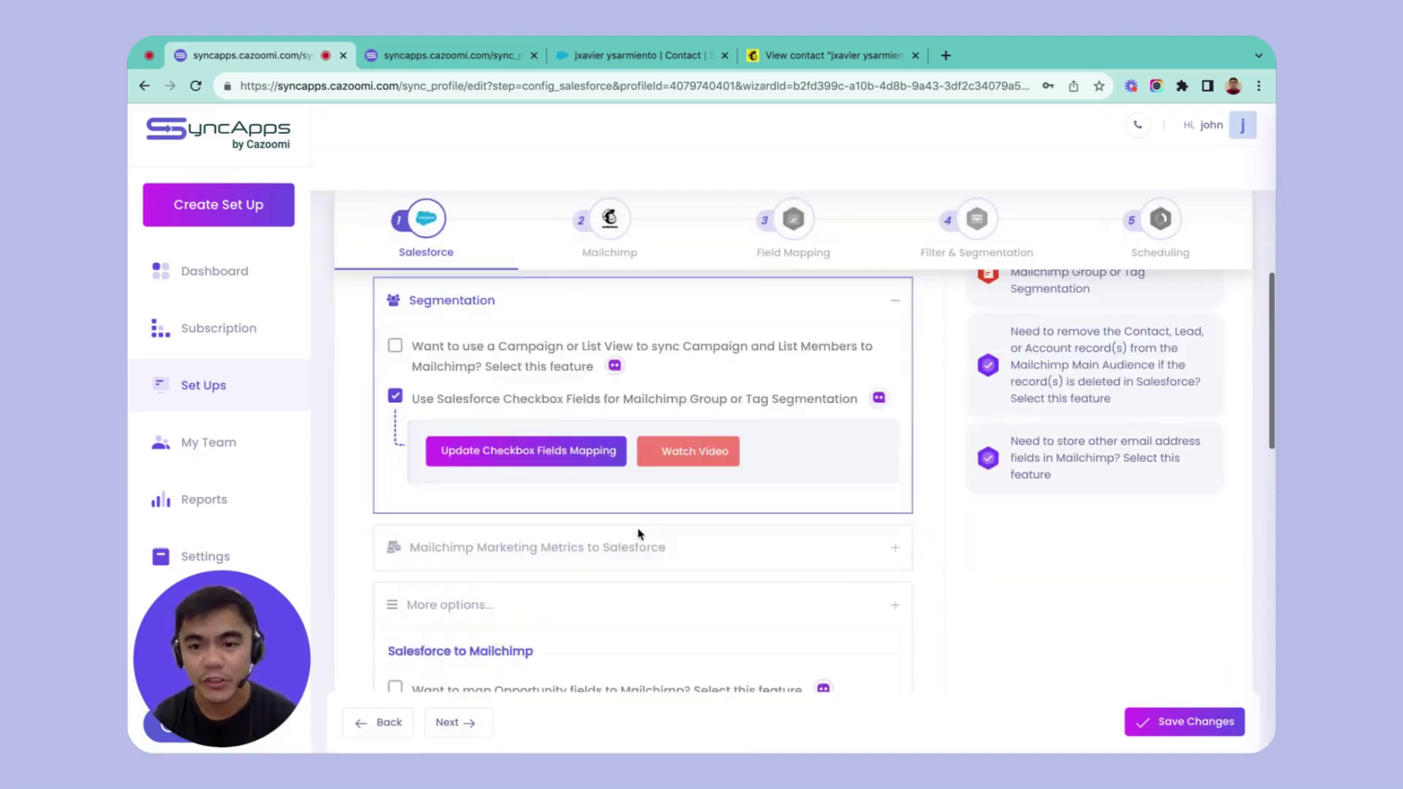
scroll(639, 533, "up", 1)
scroll(640, 533, "up", 2)
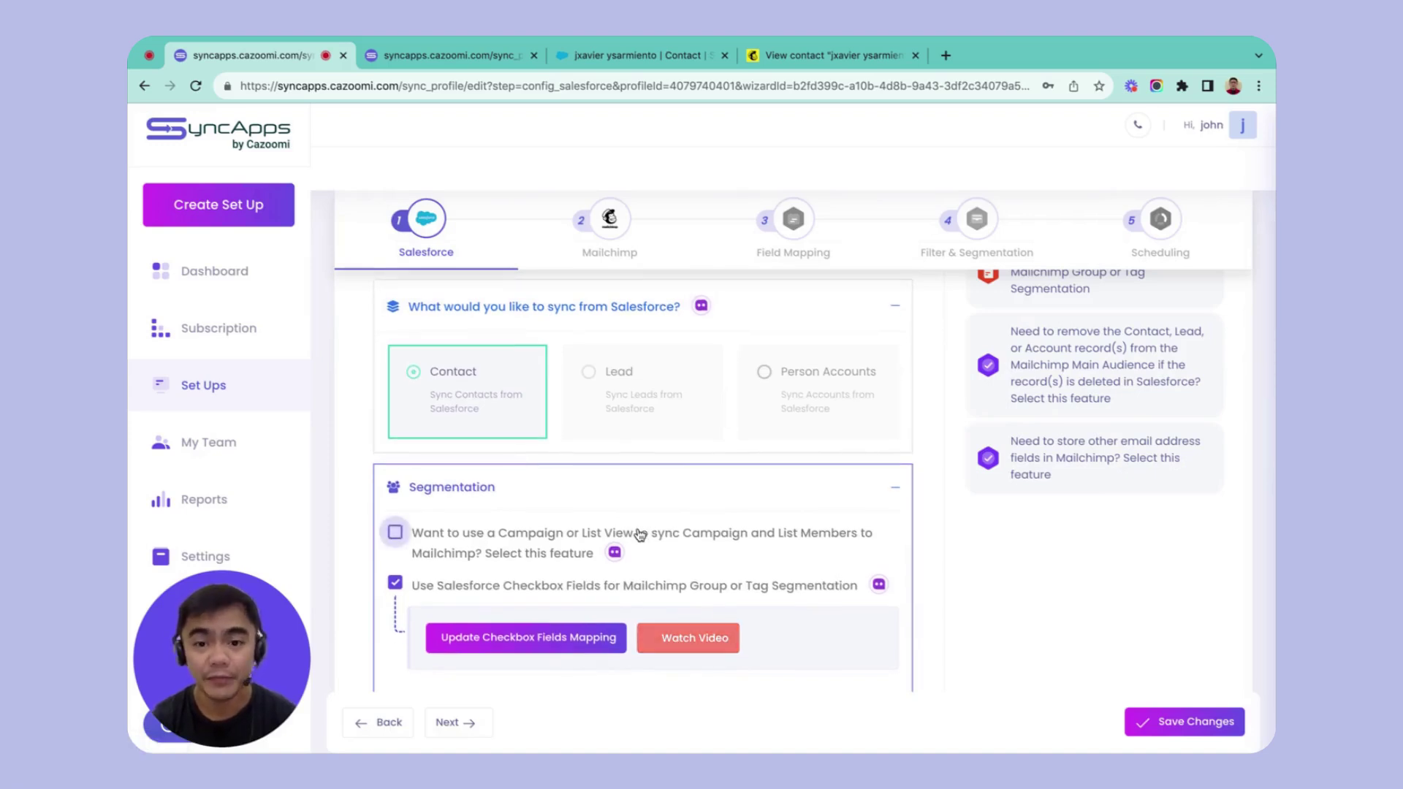
scroll(639, 534, "down", 1)
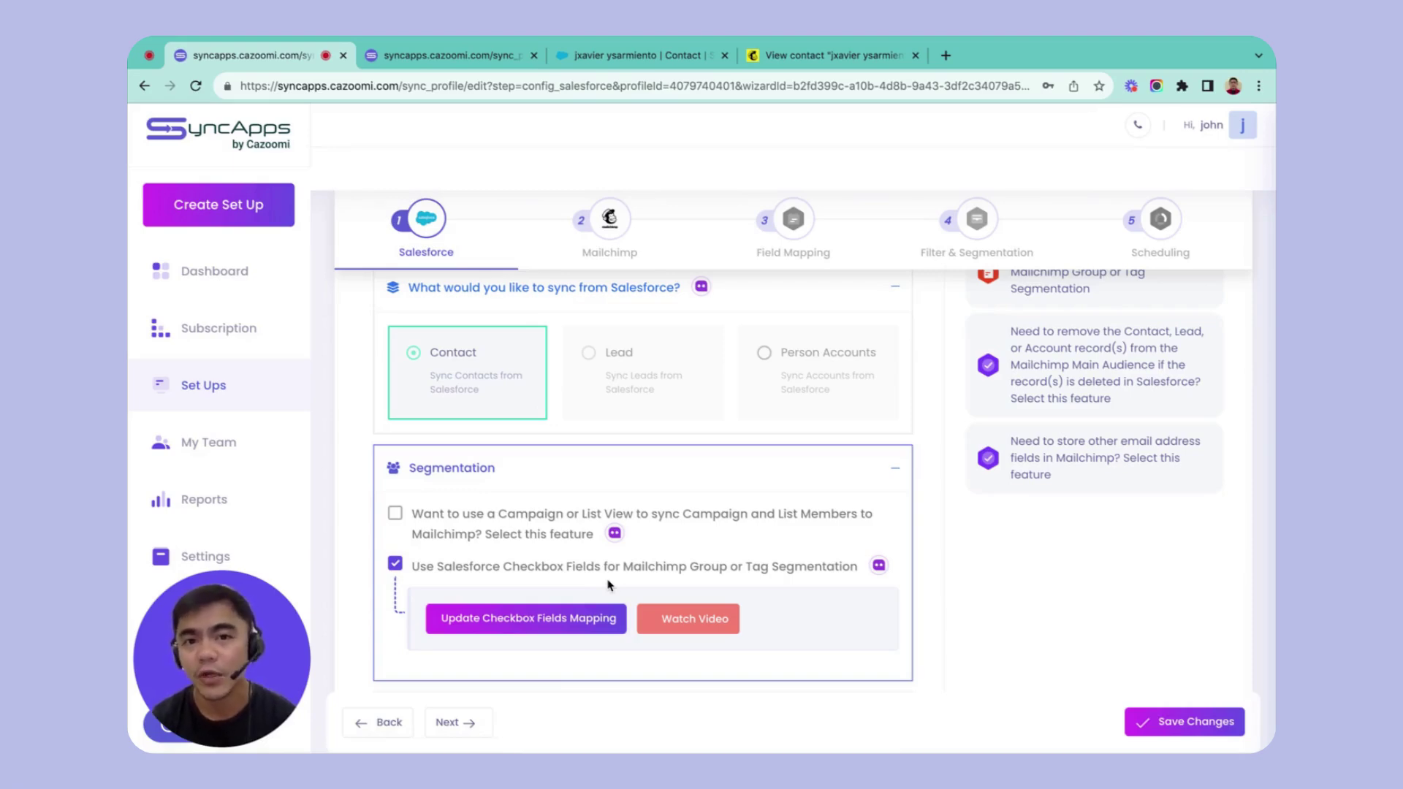
- Confirm List1 maps to the Mailchimp group Potential 1 in checkbox mapping, then close it
left_click(521, 621)
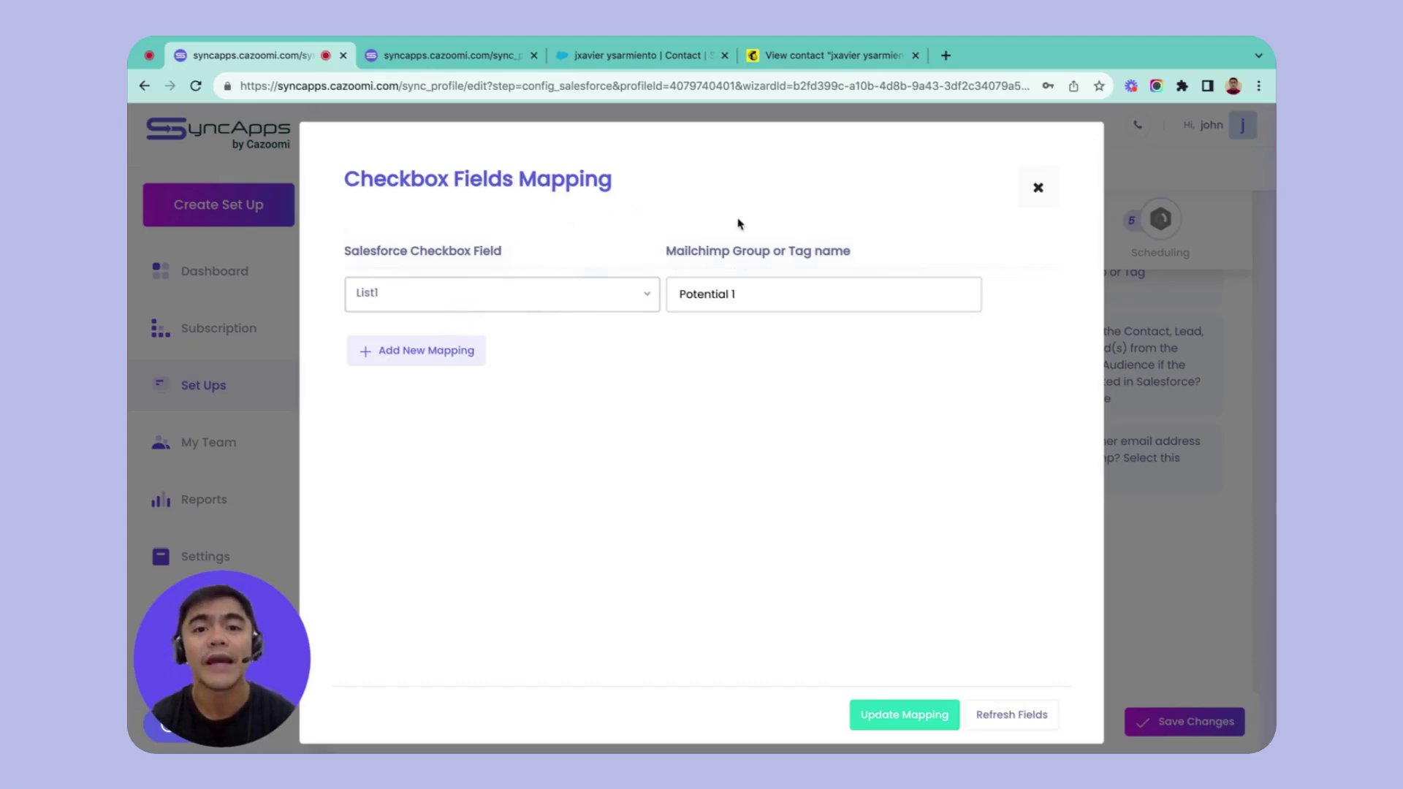
left_click_drag(753, 304, 657, 304)
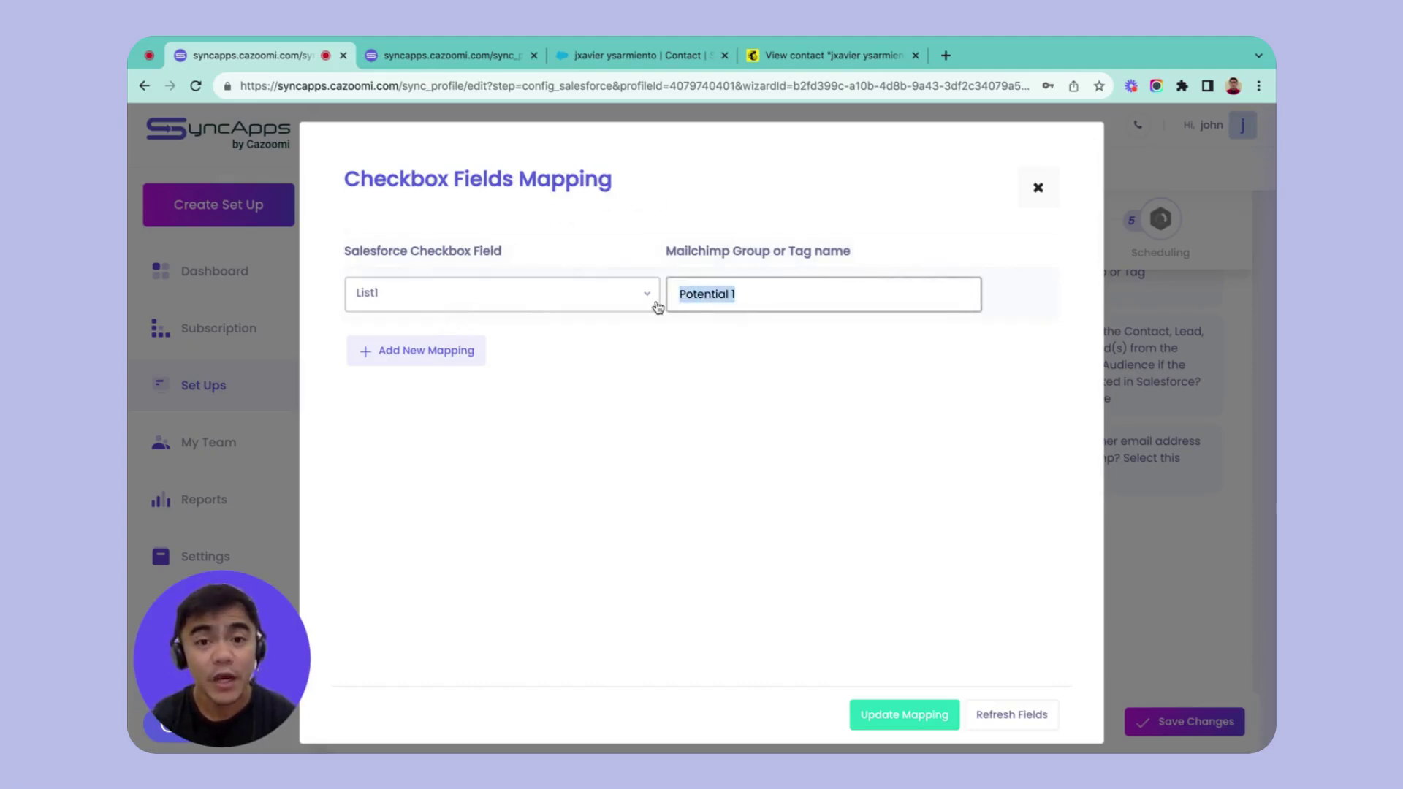
left_click(772, 293)
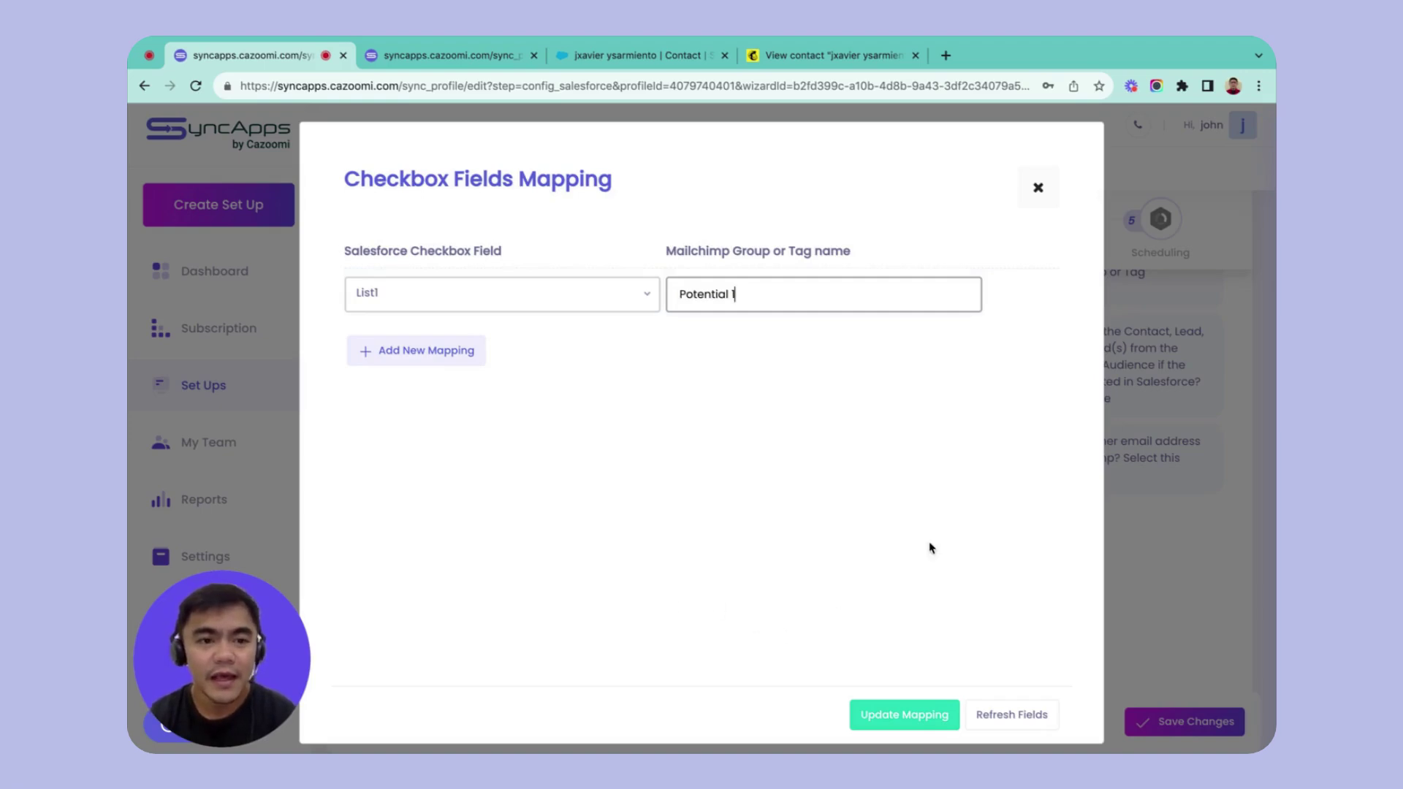
left_click(1162, 518)
scroll(564, 554, "down", 1)
scroll(553, 562, "down", 2)
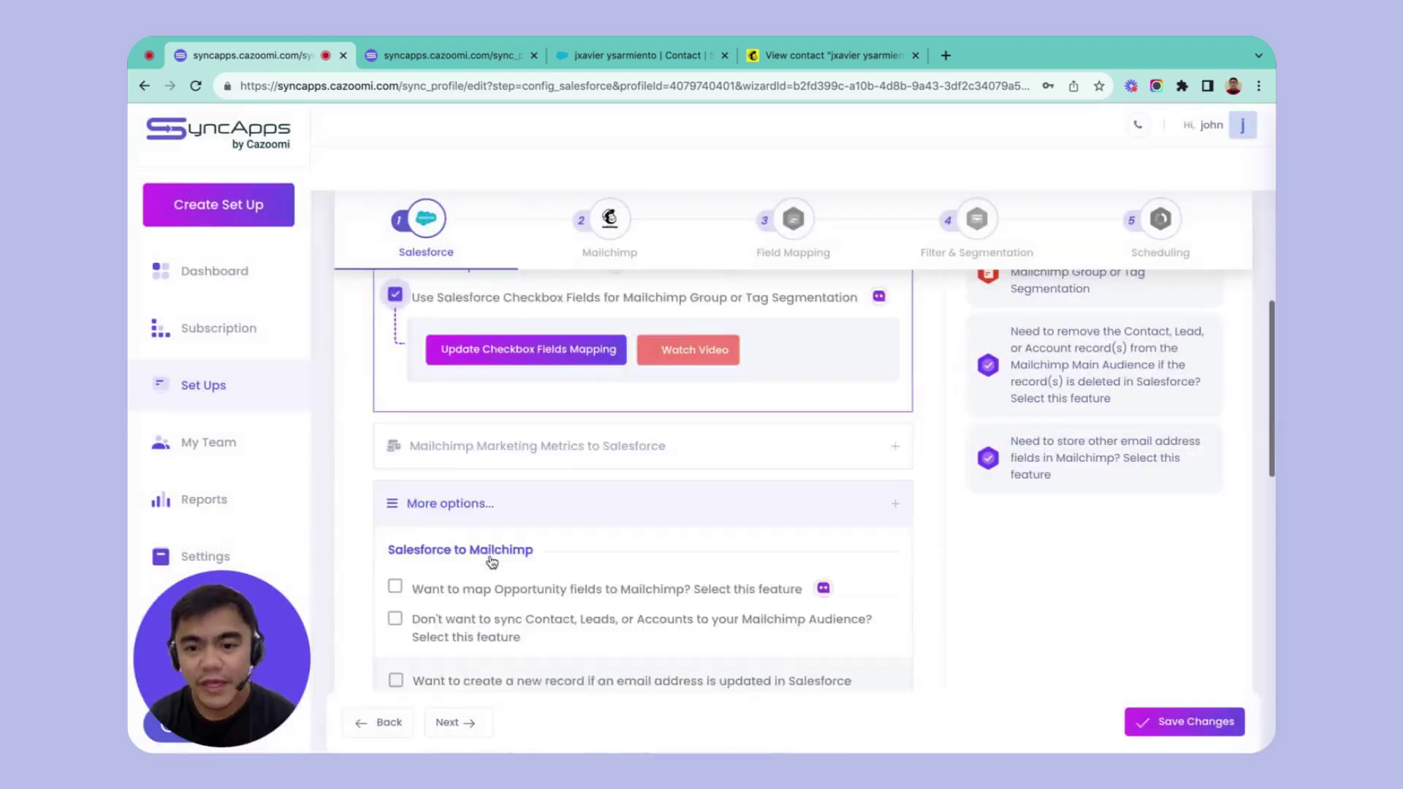
scroll(537, 562, "down", 2)
scroll(504, 561, "down", 1)
scroll(492, 561, "down", 1)
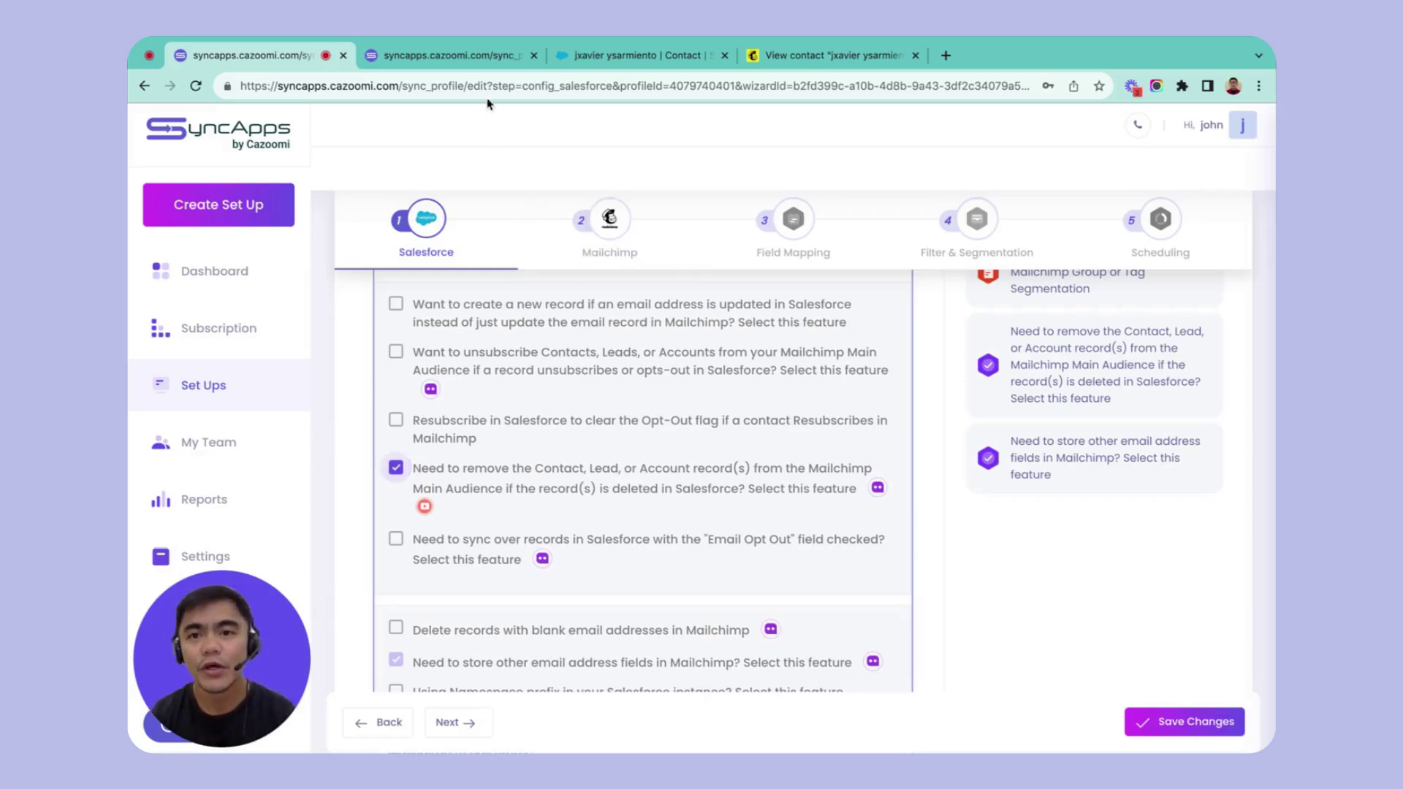
- Go to the Mailchimp step and keep Full Sync Schedule on Manual (Reset Sync Process)
left_click(450, 54)
scroll(734, 420, "up", 2)
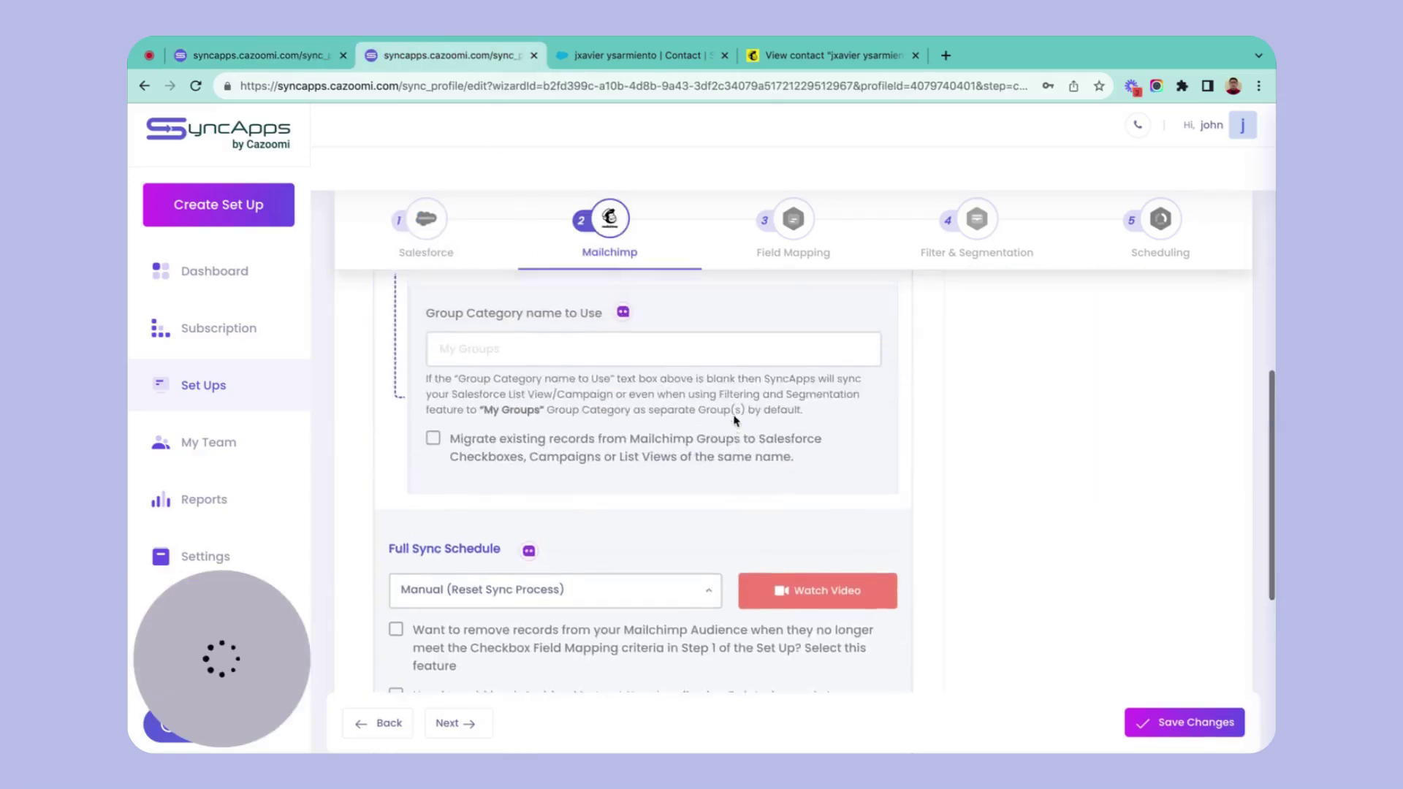
scroll(735, 421, "up", 2)
scroll(734, 420, "up", 2)
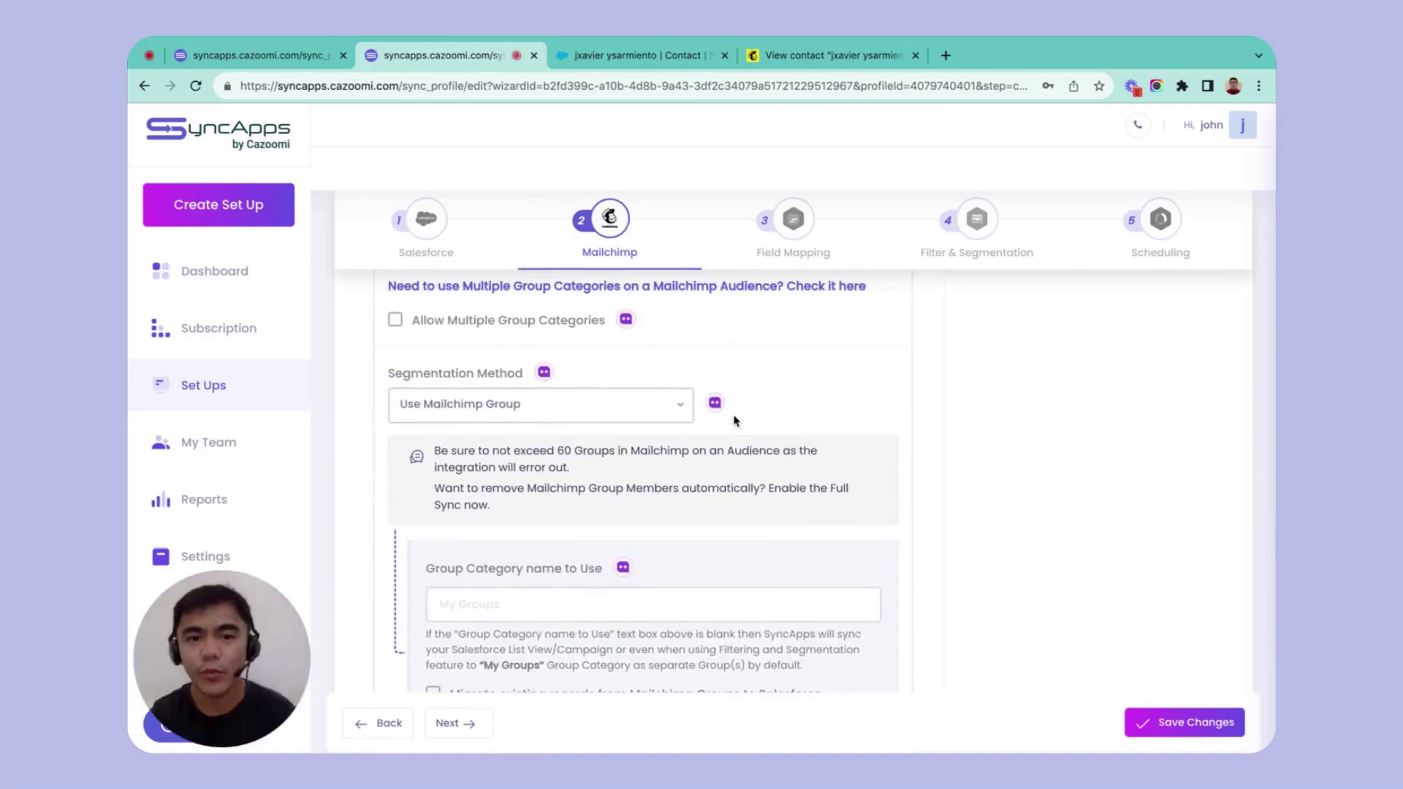
scroll(734, 419, "down", 2)
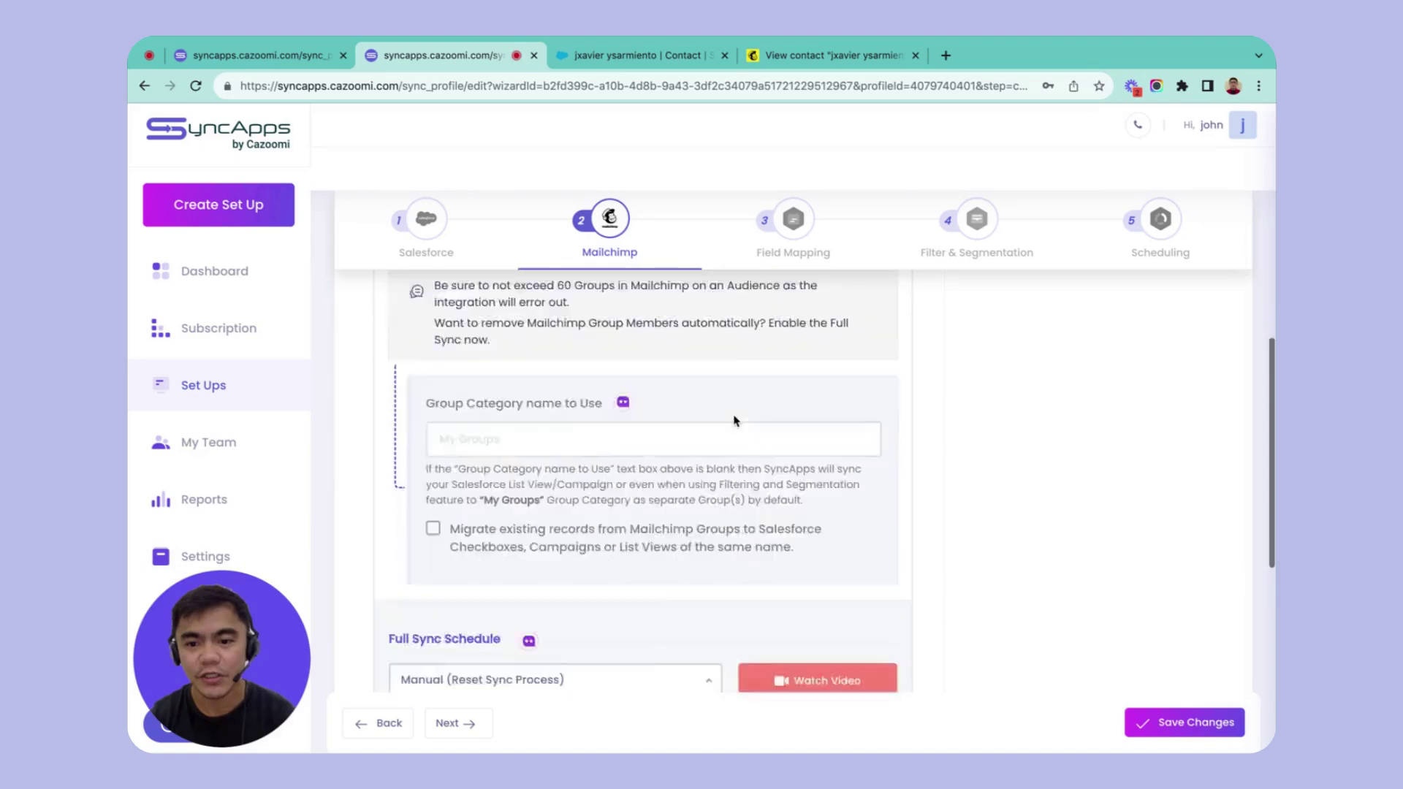
scroll(734, 421, "down", 1)
scroll(734, 421, "down", 1)
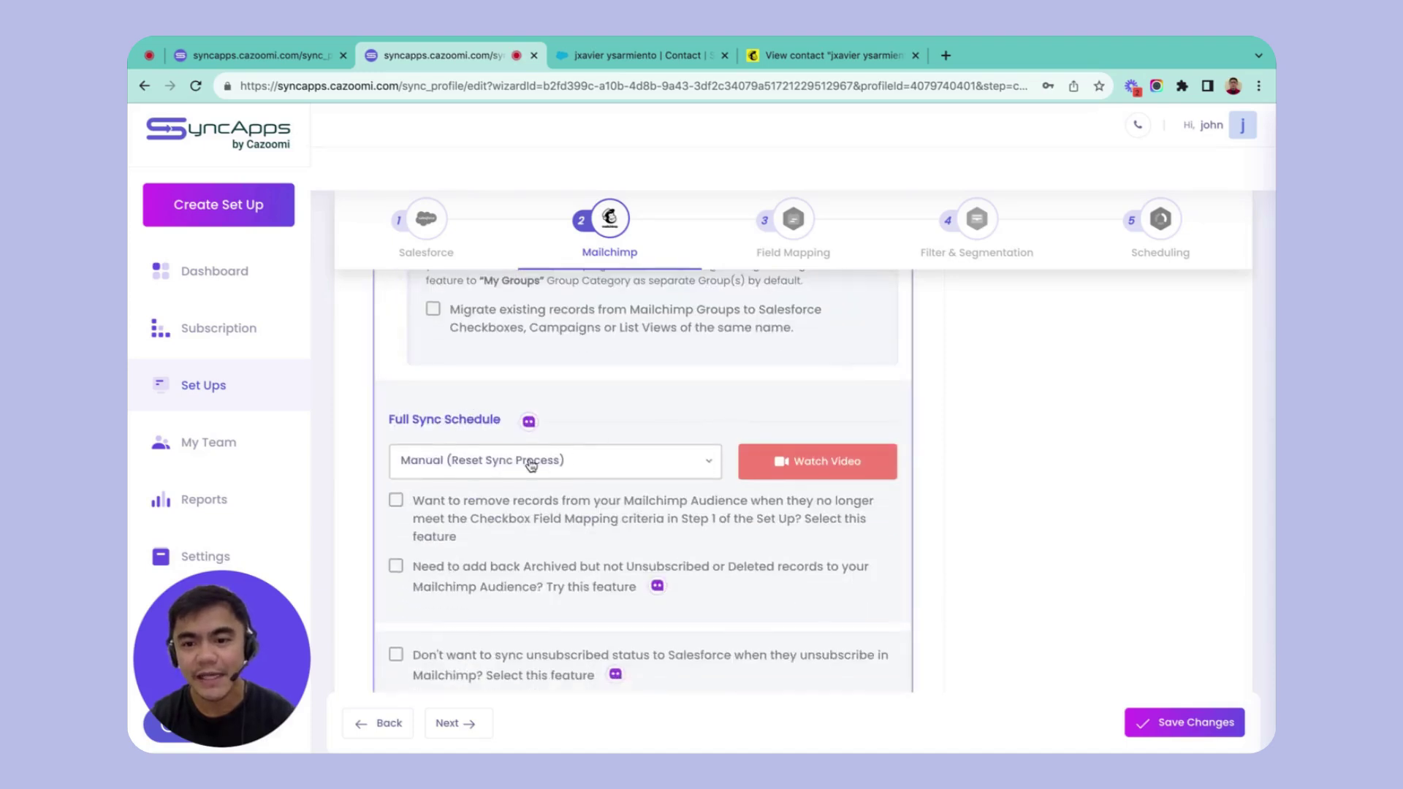
left_click(490, 466)
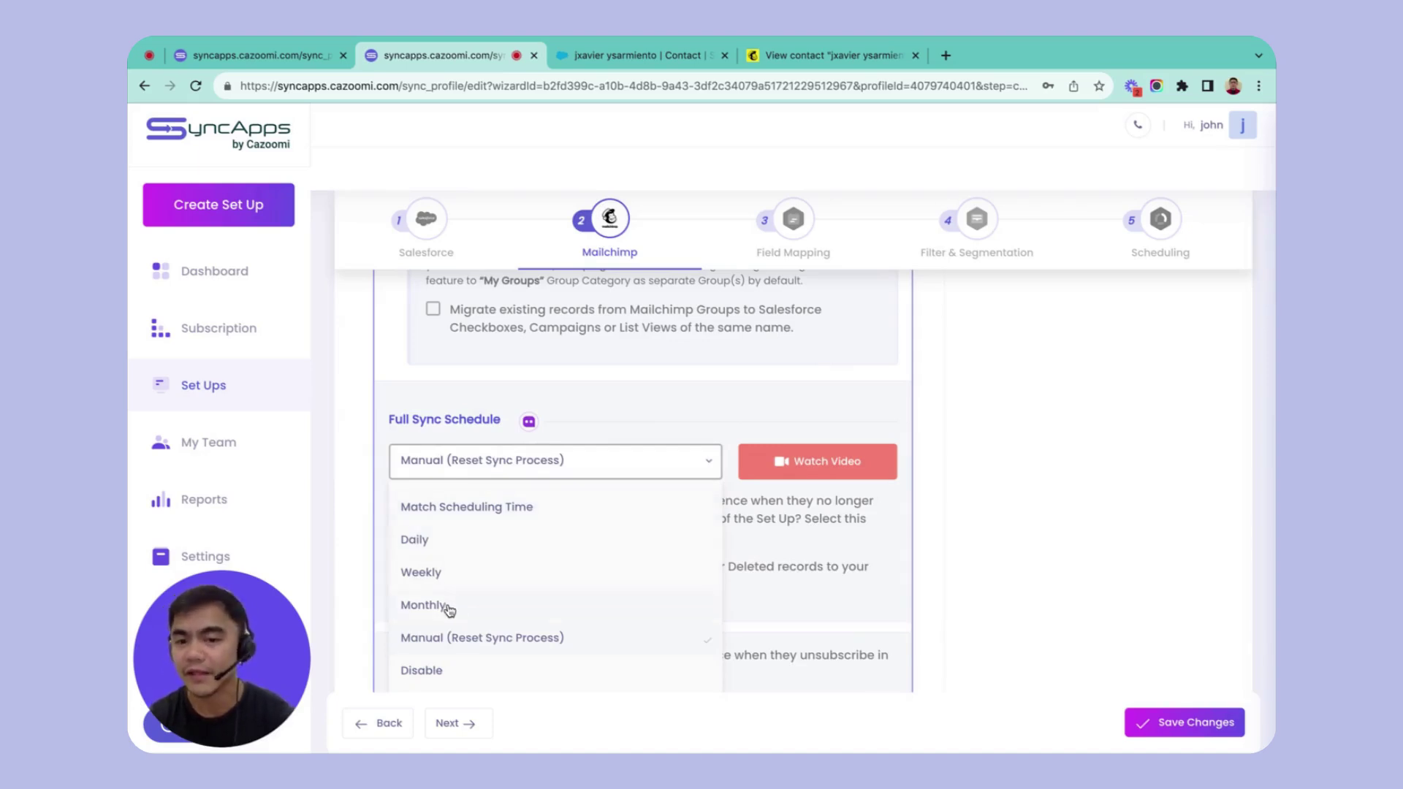
left_click(715, 372)
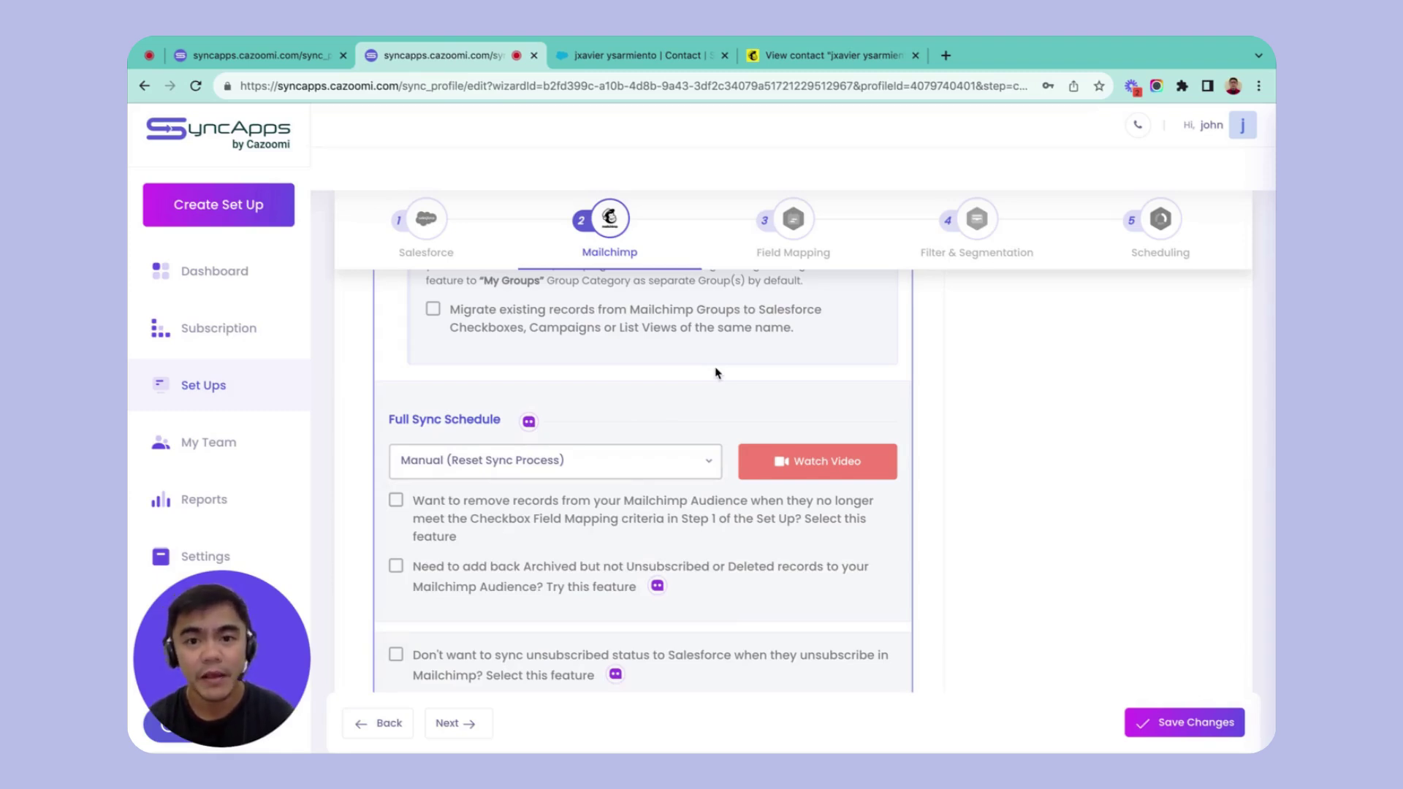
scroll(634, 375, "up", 2)
scroll(634, 377, "up", 2)
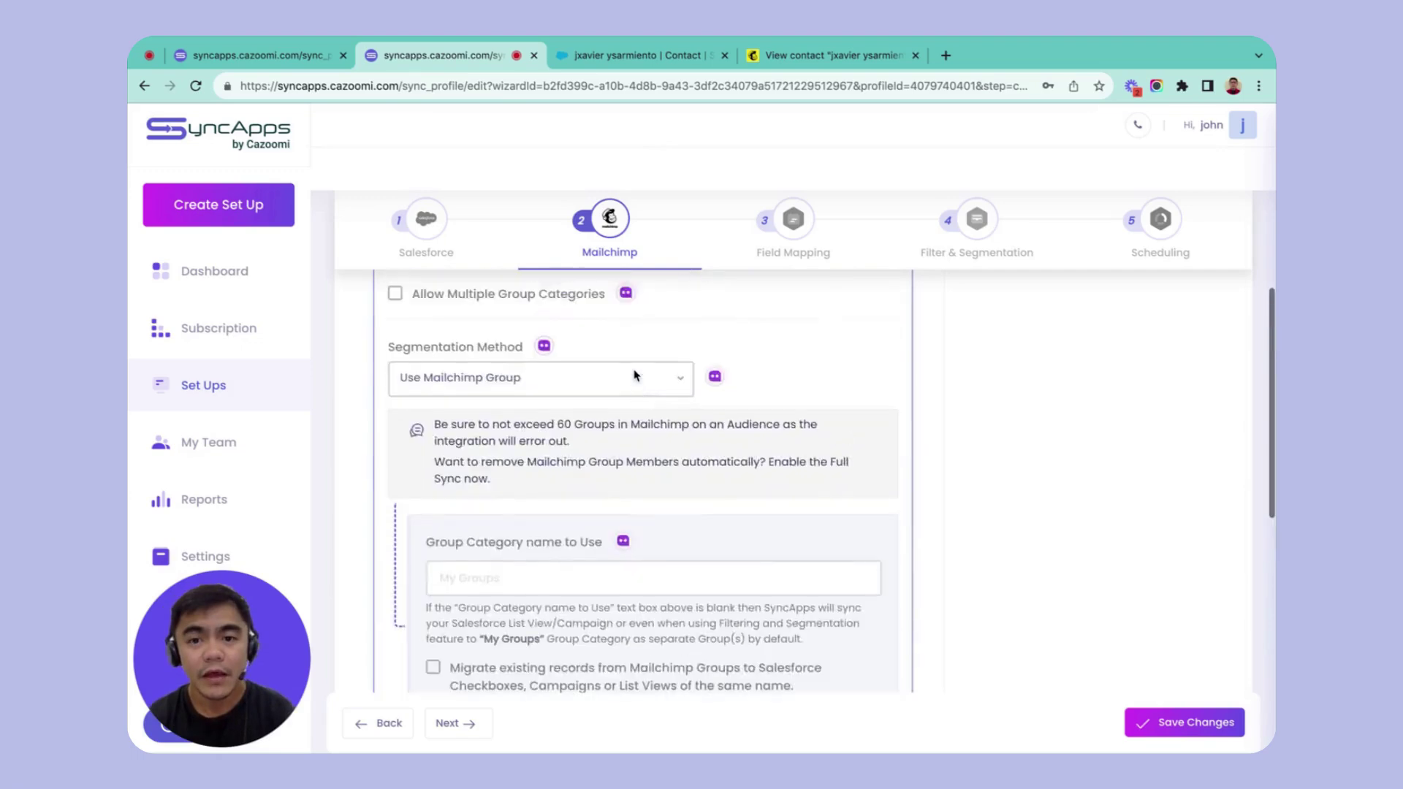
scroll(633, 375, "up", 1)
scroll(634, 376, "up", 2)
scroll(634, 372, "up", 1)
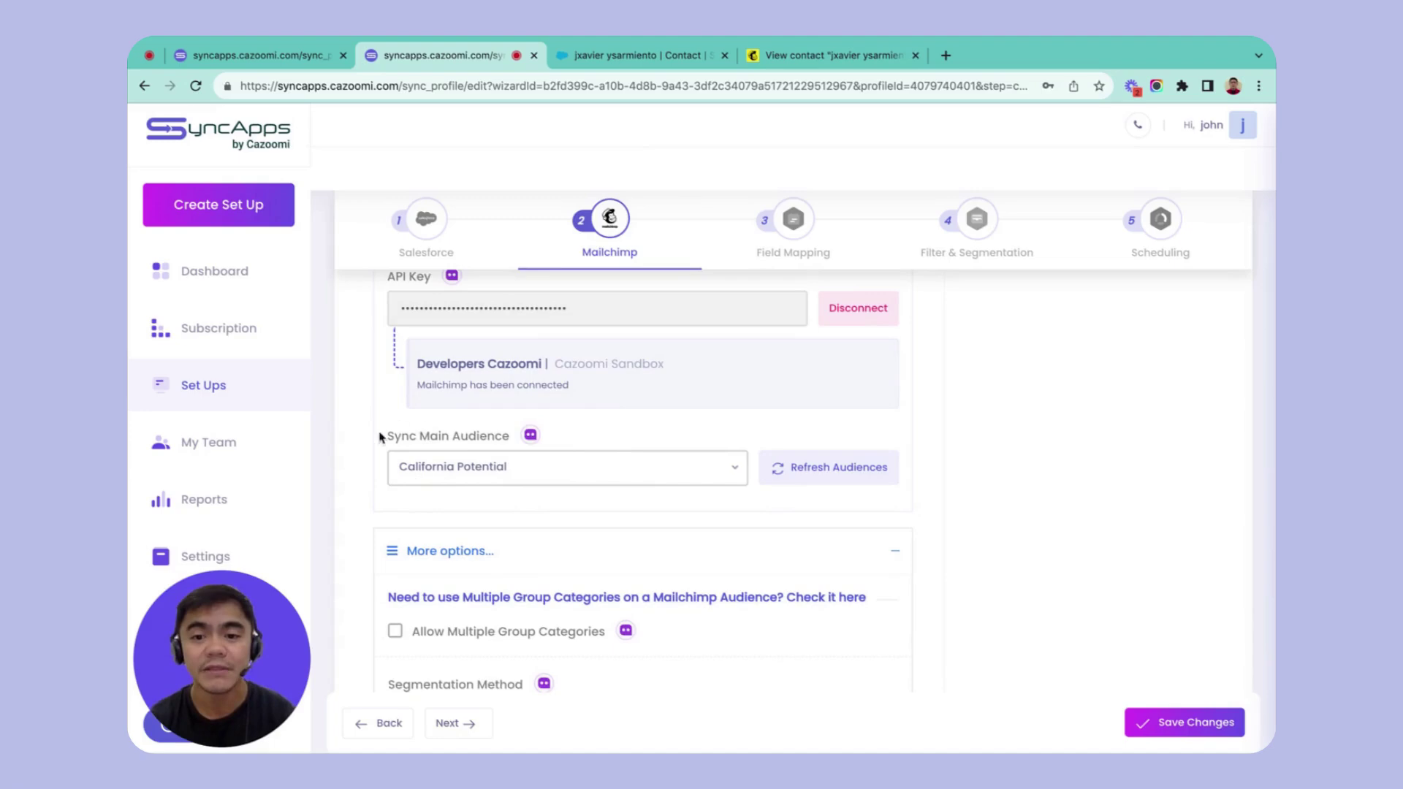
left_click(616, 54)
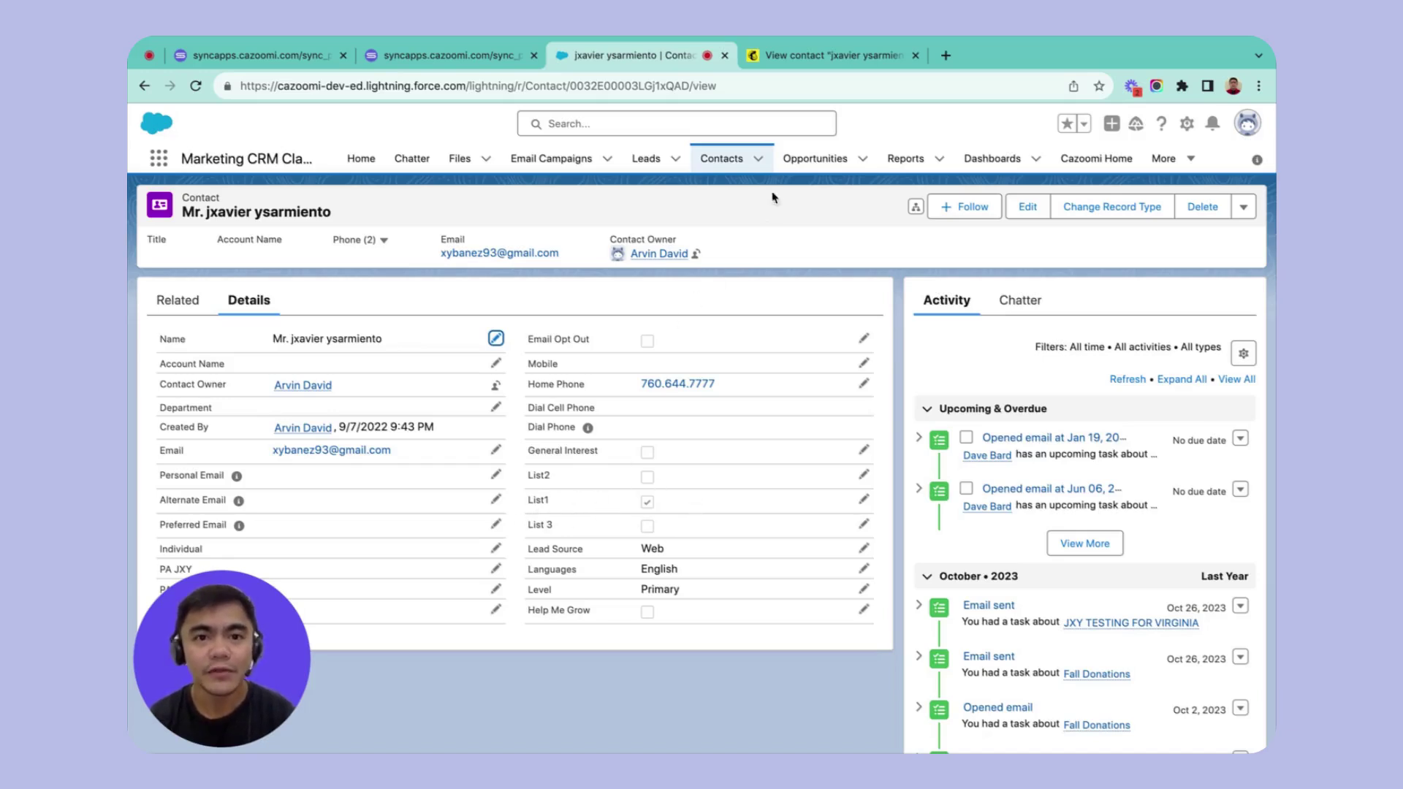
left_click(823, 55)
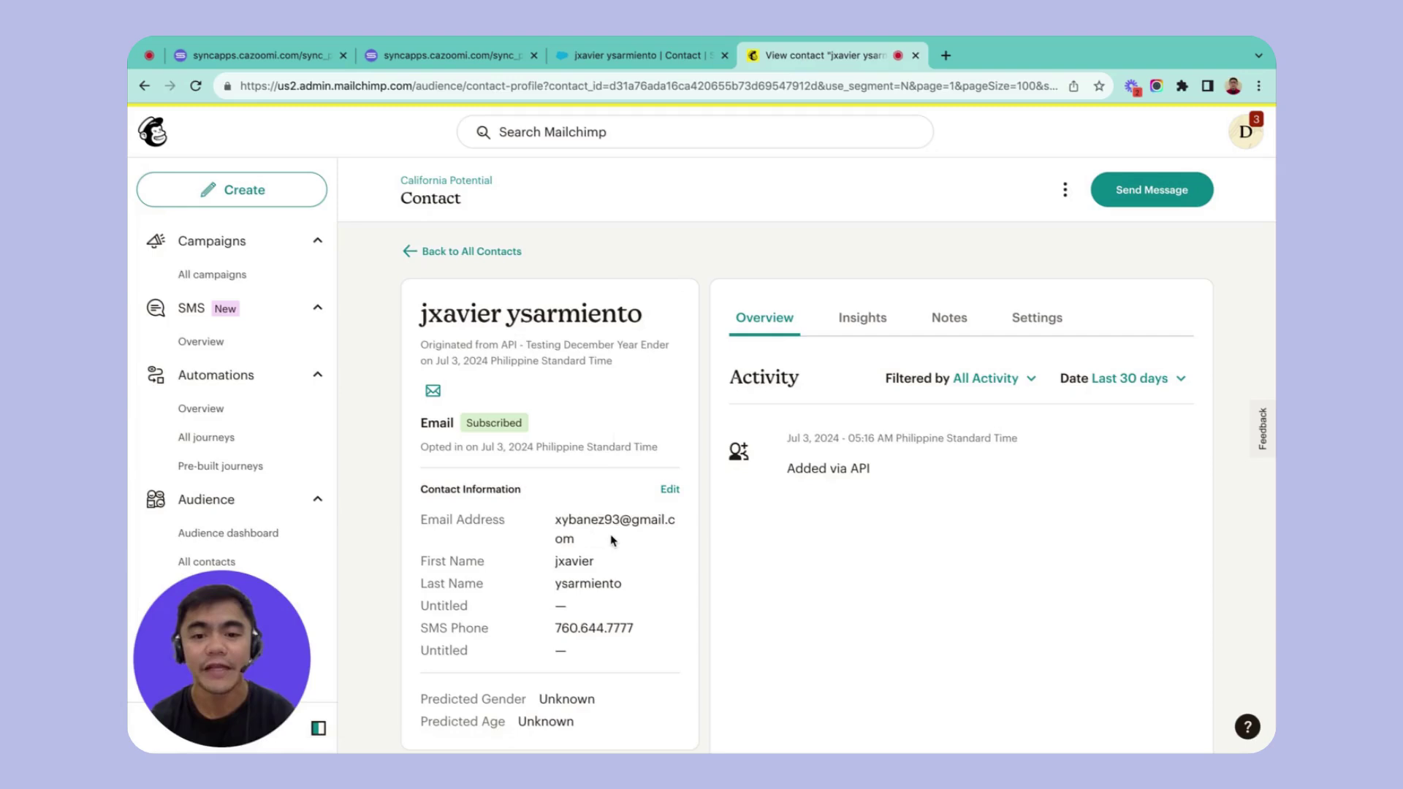
scroll(610, 540, "down", 1)
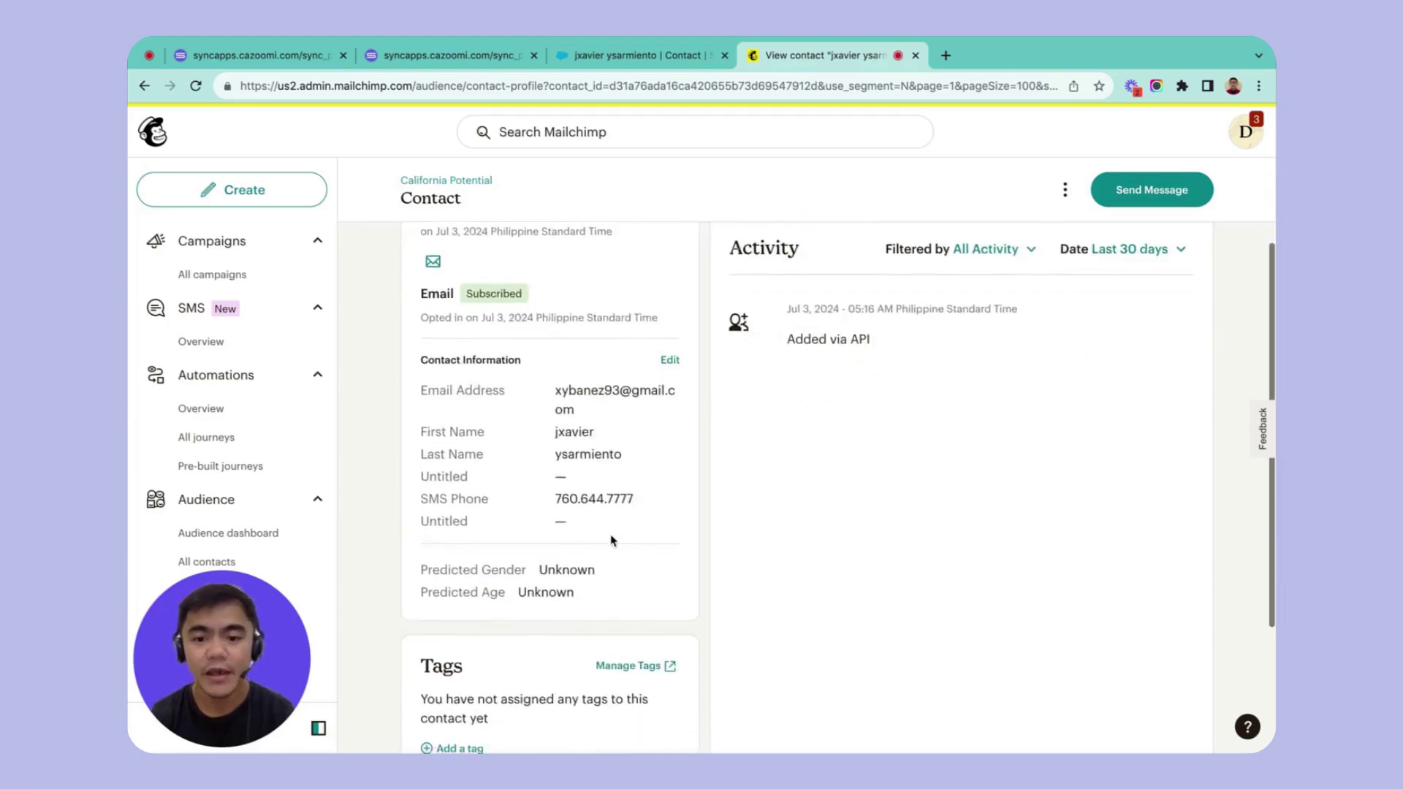
scroll(611, 540, "down", 1)
scroll(611, 539, "down", 1)
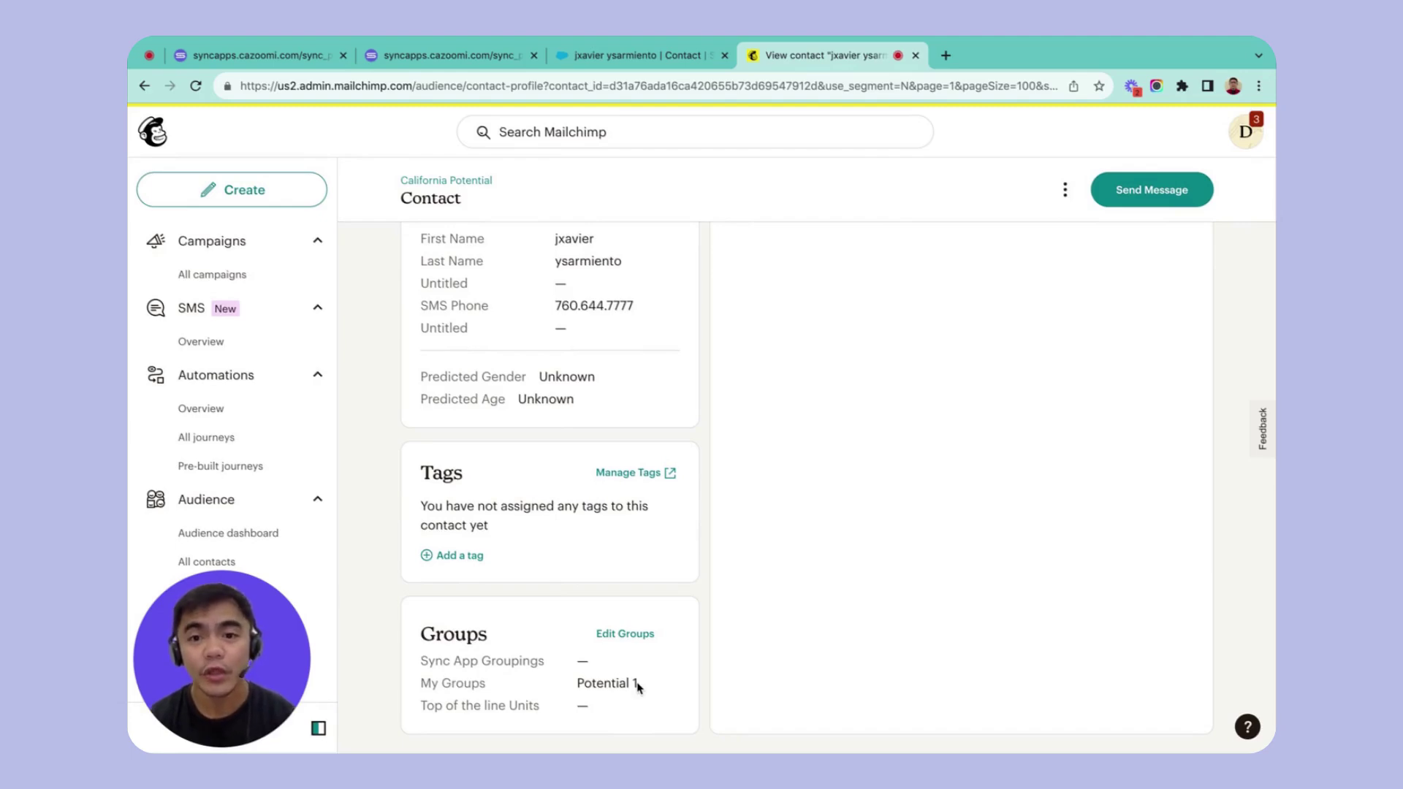
scroll(637, 685, "up", 1)
scroll(636, 686, "up", 1)
scroll(637, 685, "up", 1)
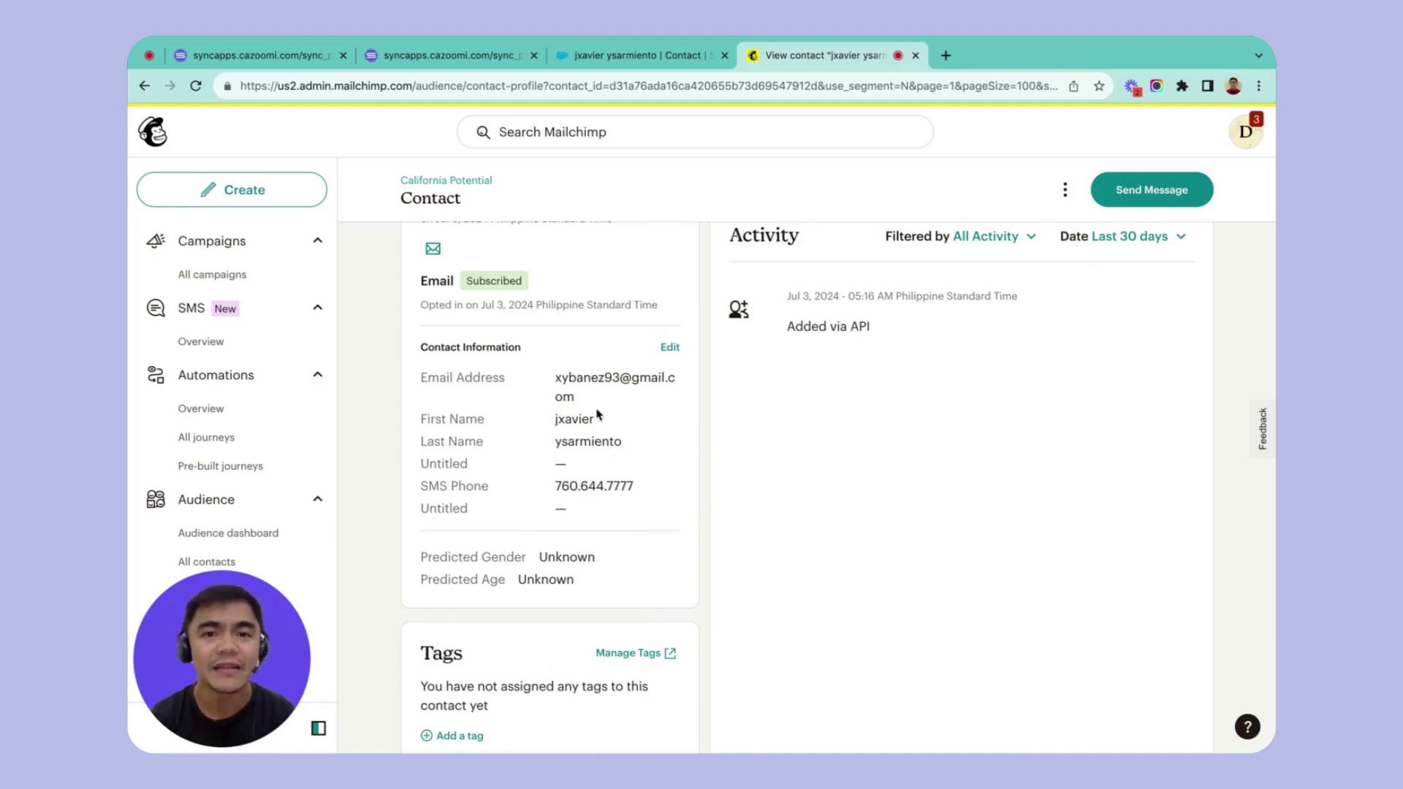
scroll(598, 410, "down", 2)
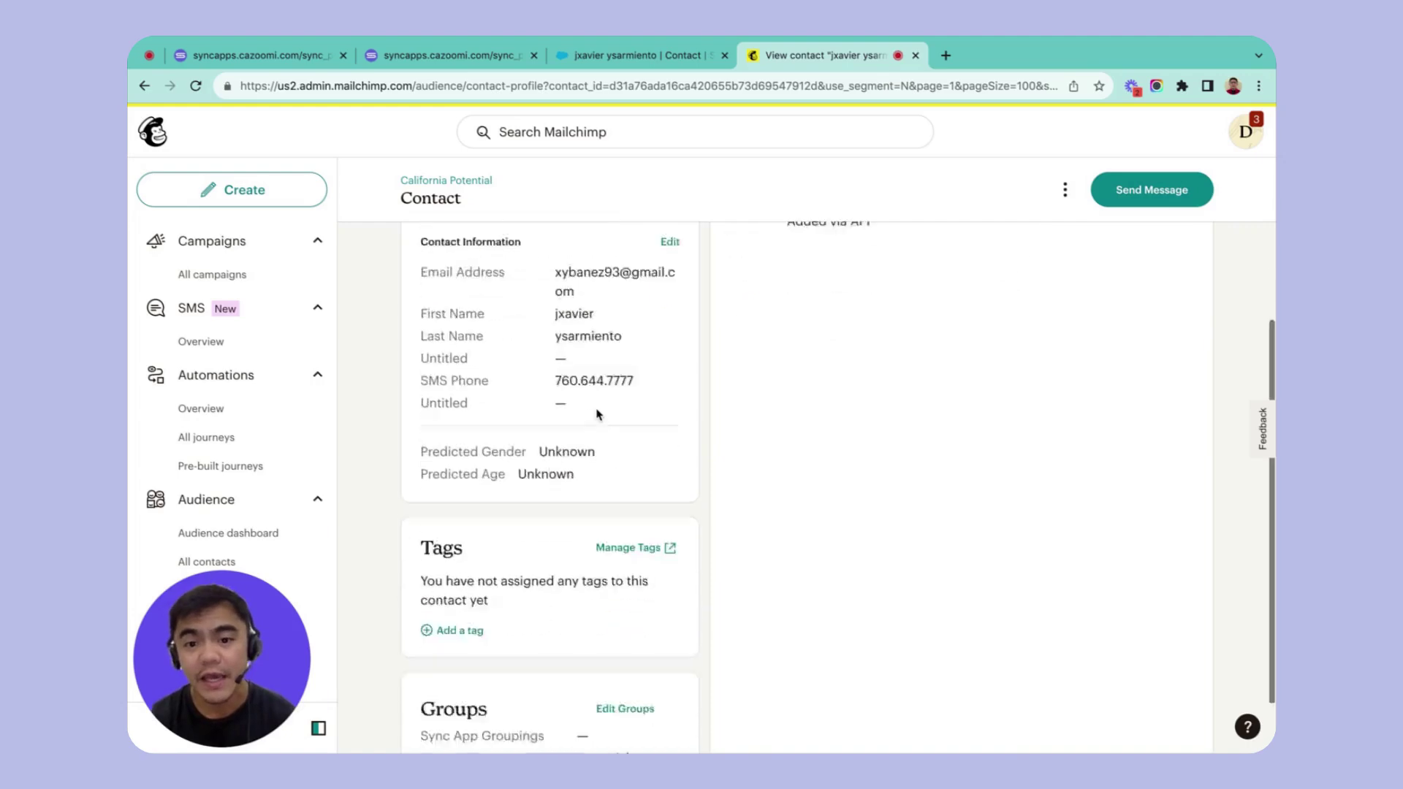
scroll(599, 410, "down", 1)
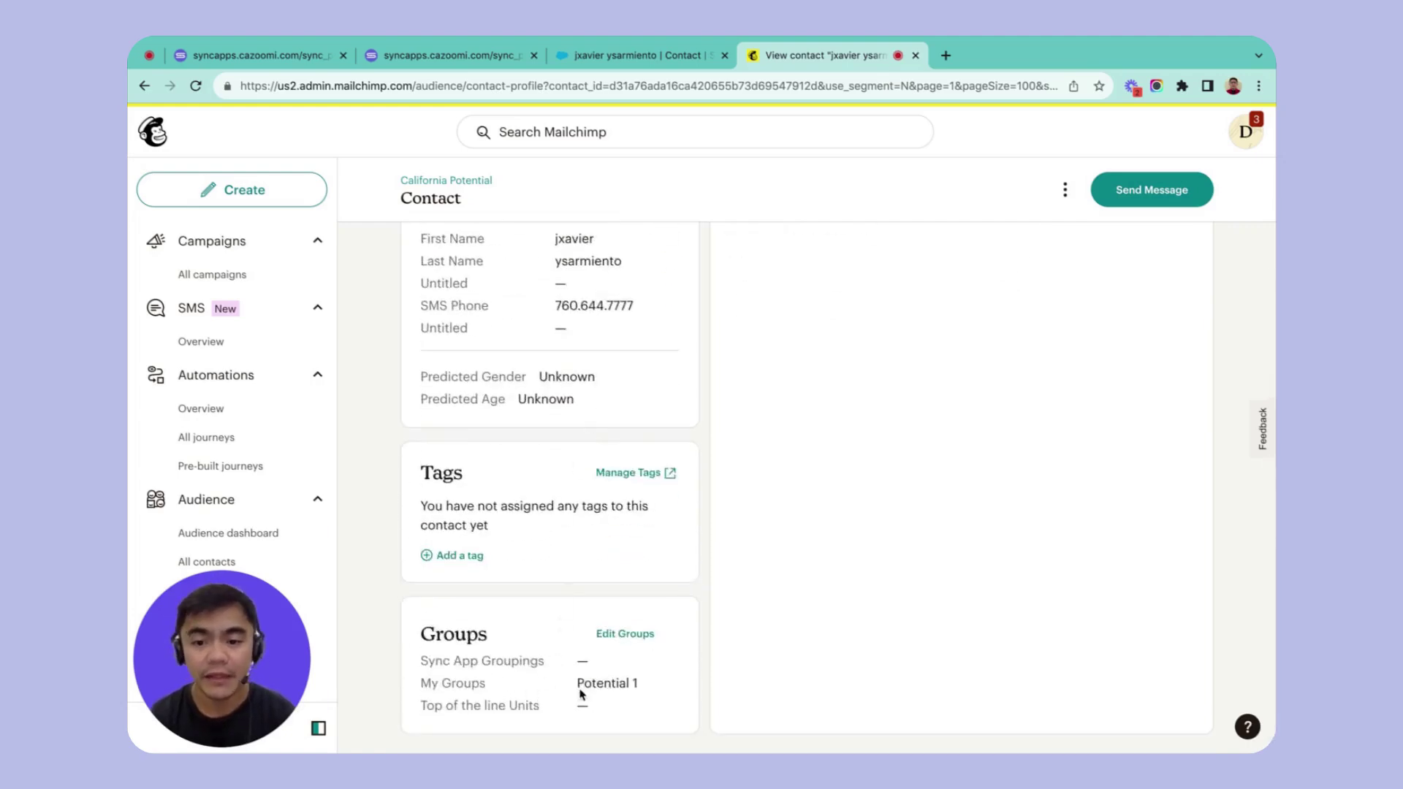